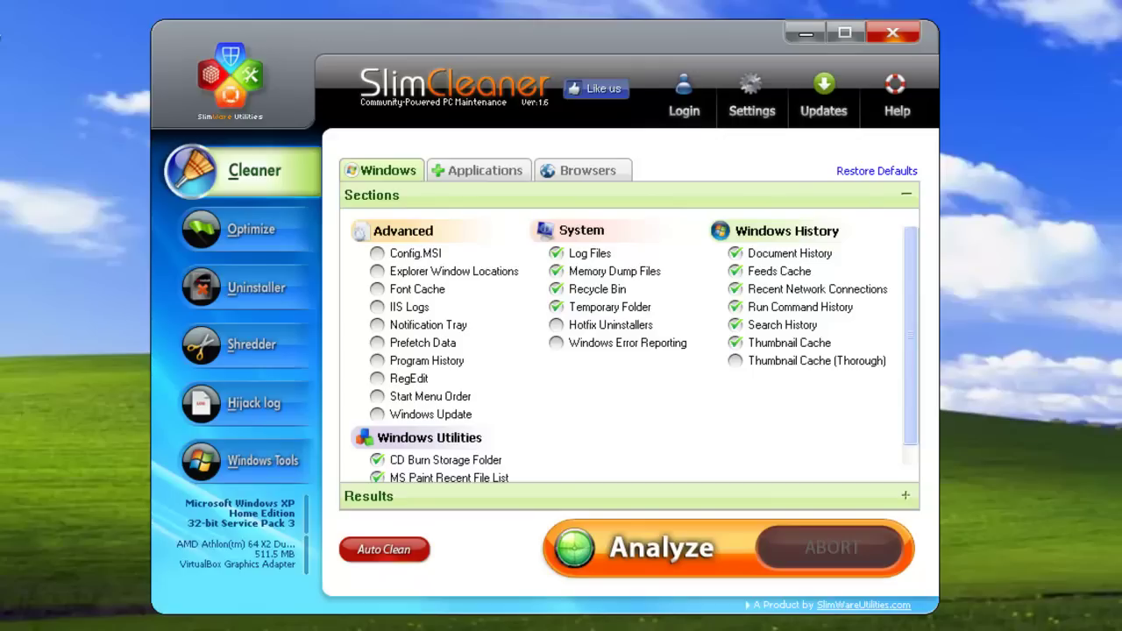
Switch to the Optimize section to show the startup entries and their ratings
{"action": "left_click", "coordinate": [278, 242]}
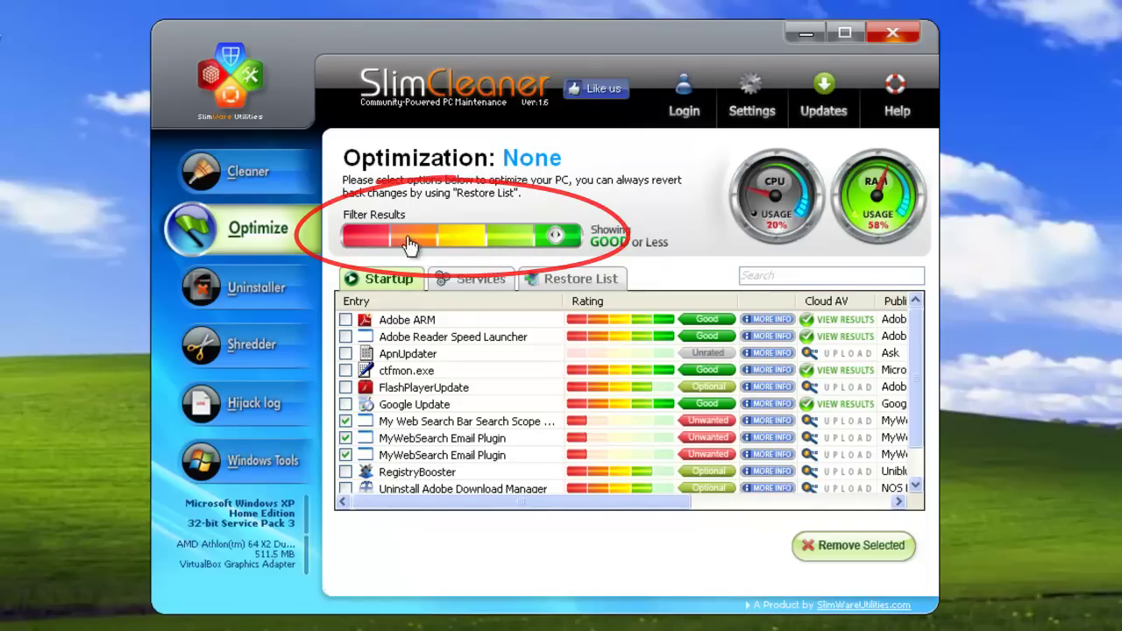
{"action": "left_click_drag", "start_coordinate": [517, 245], "coordinate": [367, 245]}
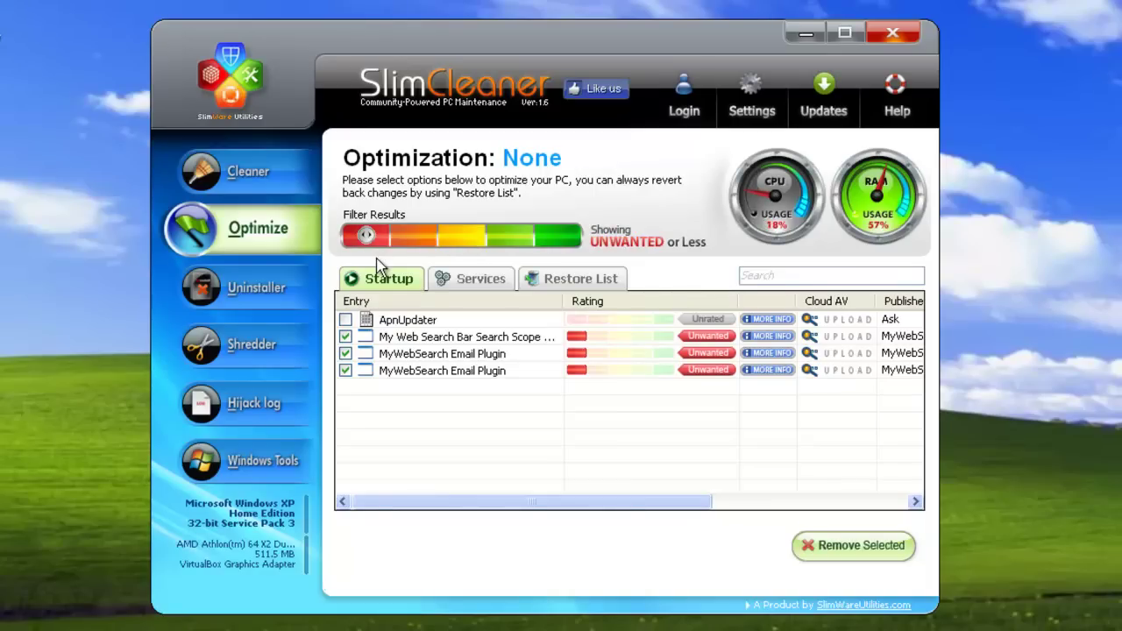
{"action": "left_click_drag", "start_coordinate": [366, 237], "coordinate": [555, 241]}
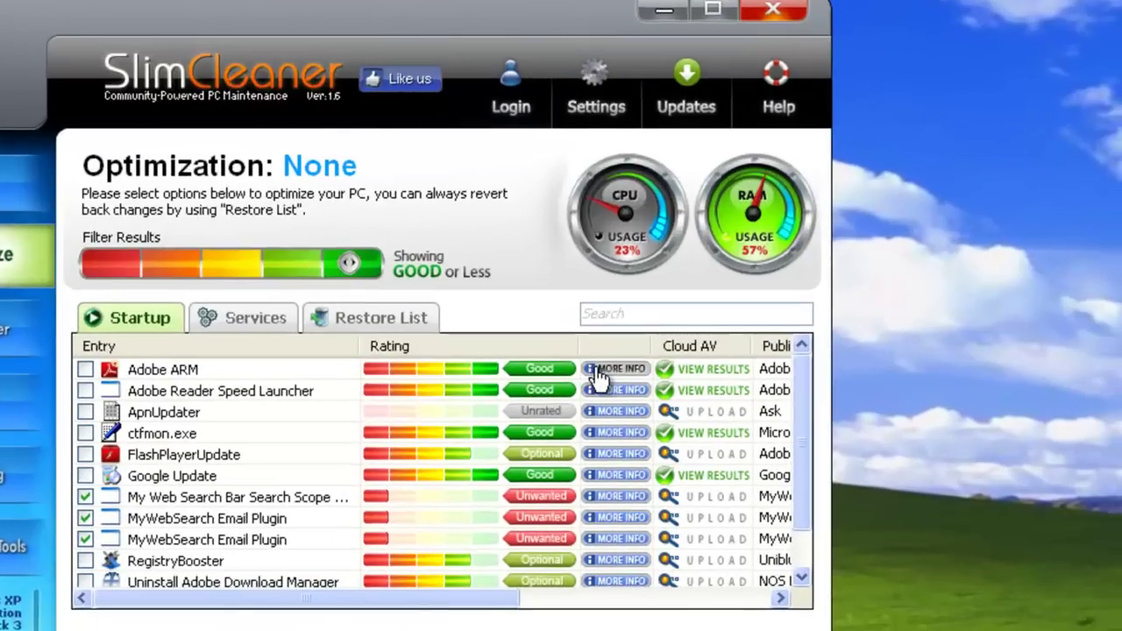
{"action": "left_click", "coordinate": [751, 319]}
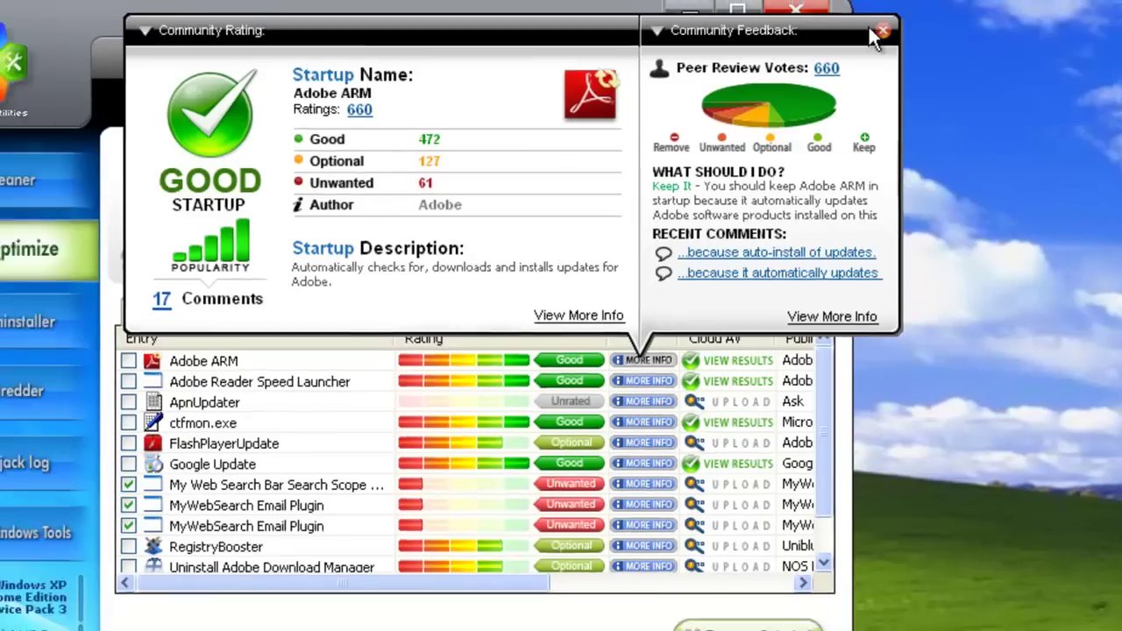
{"action": "left_click", "coordinate": [874, 33]}
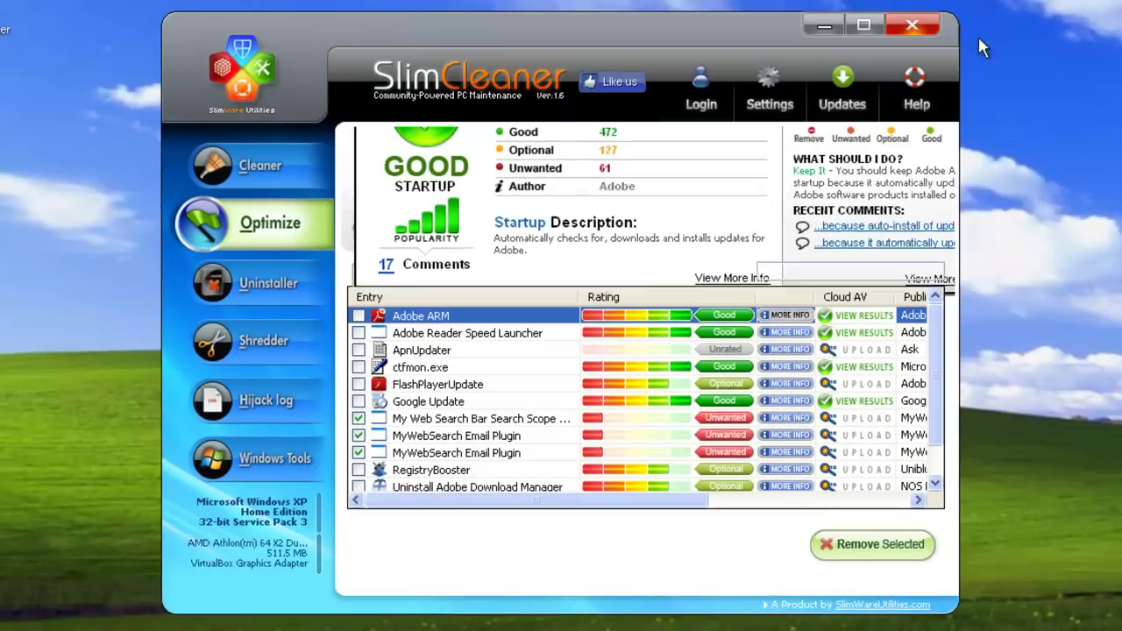
Filter the startup list to Optional and disable the three checked MyWebSearch entries
{"action": "left_click_drag", "start_coordinate": [548, 232], "coordinate": [491, 235]}
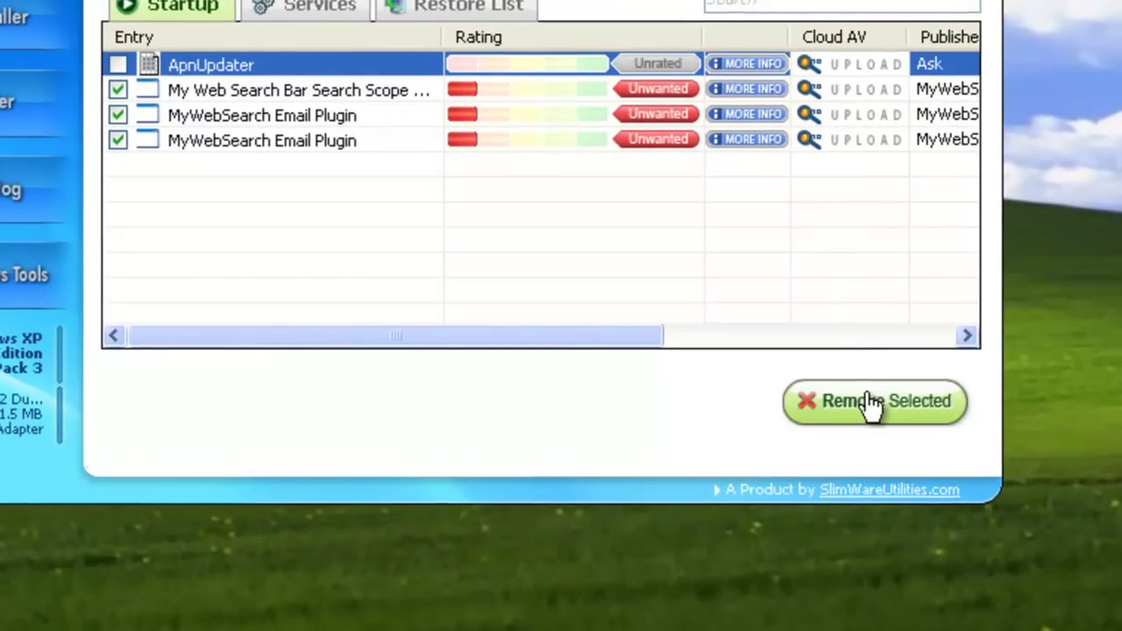
{"action": "left_click", "coordinate": [872, 403]}
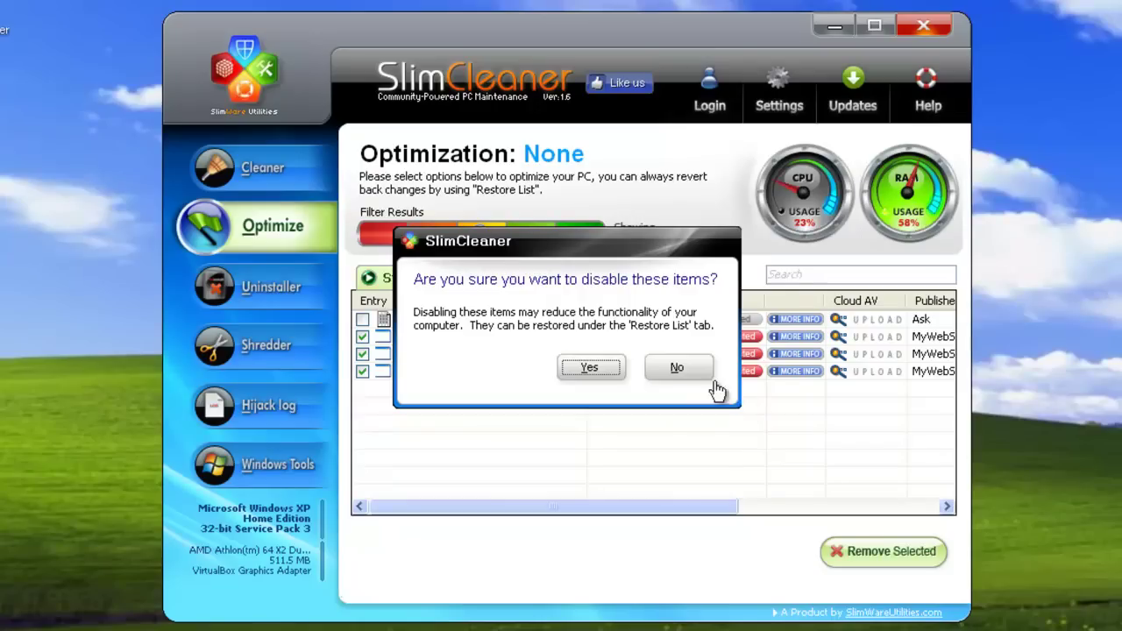
{"action": "left_click", "coordinate": [599, 372]}
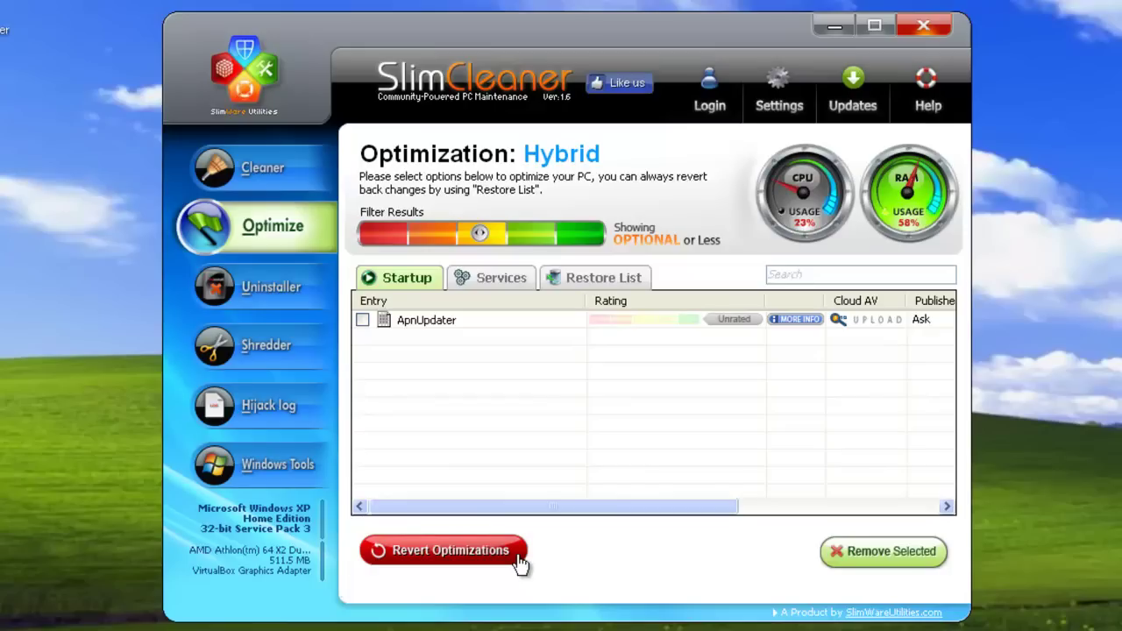
Restore all three disabled MyWebSearch entries from the Restore List
{"action": "left_click", "coordinate": [583, 285]}
{"action": "left_click", "coordinate": [362, 320]}
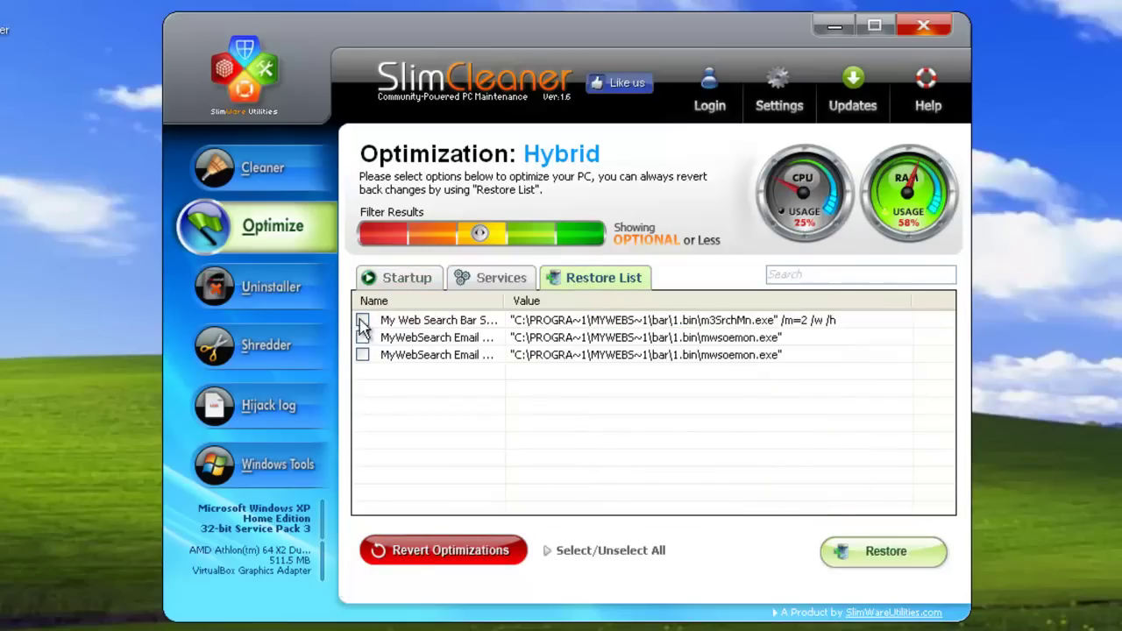
{"action": "left_click", "coordinate": [363, 338]}
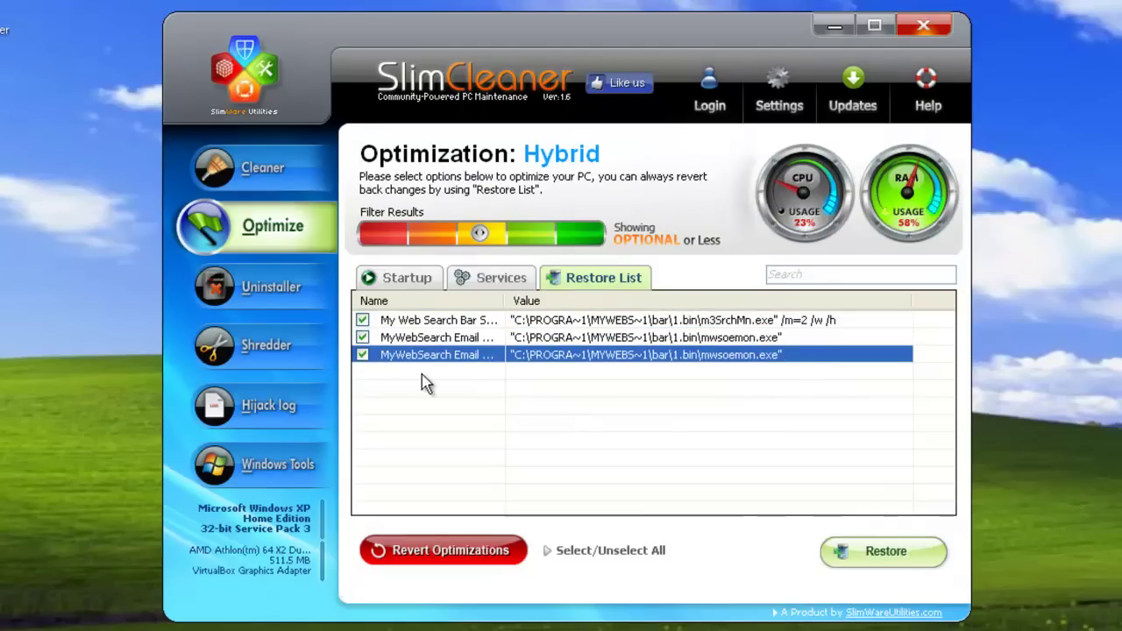
{"action": "left_click", "coordinate": [887, 558]}
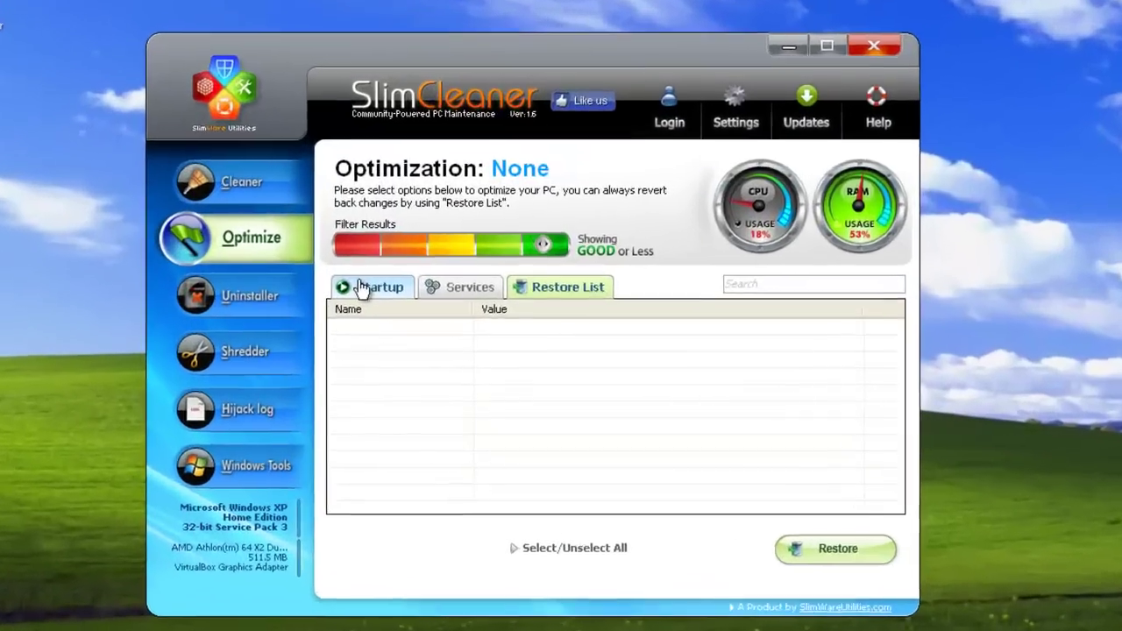
Return to the Startup list and open the Your Rating popup for Google Update
{"action": "left_click", "coordinate": [394, 310]}
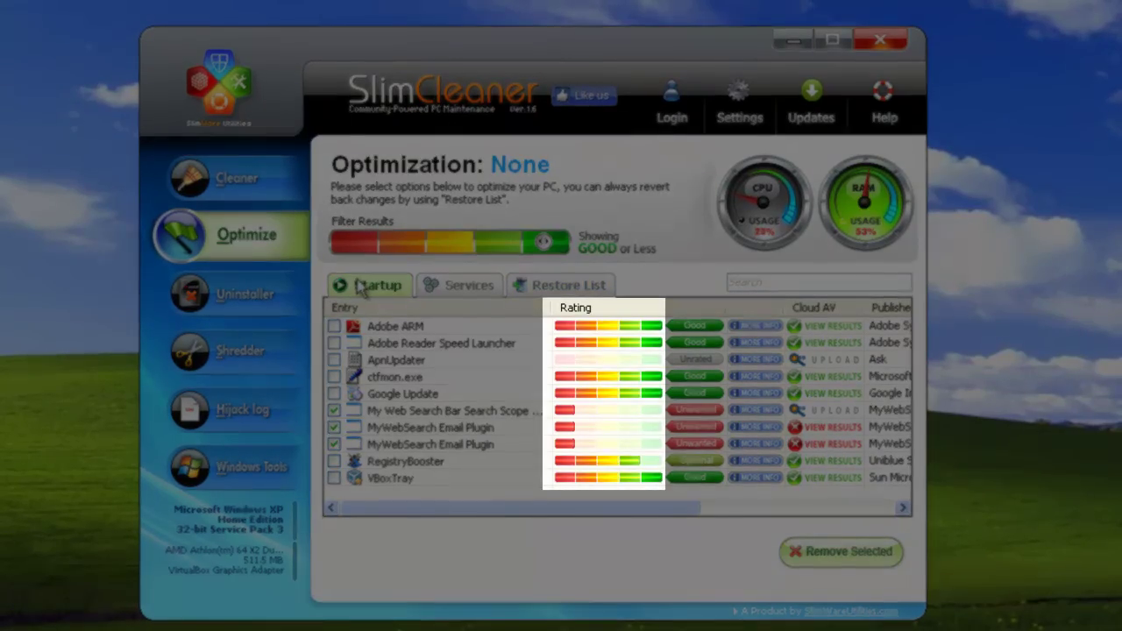
{"action": "left_click", "coordinate": [614, 396]}
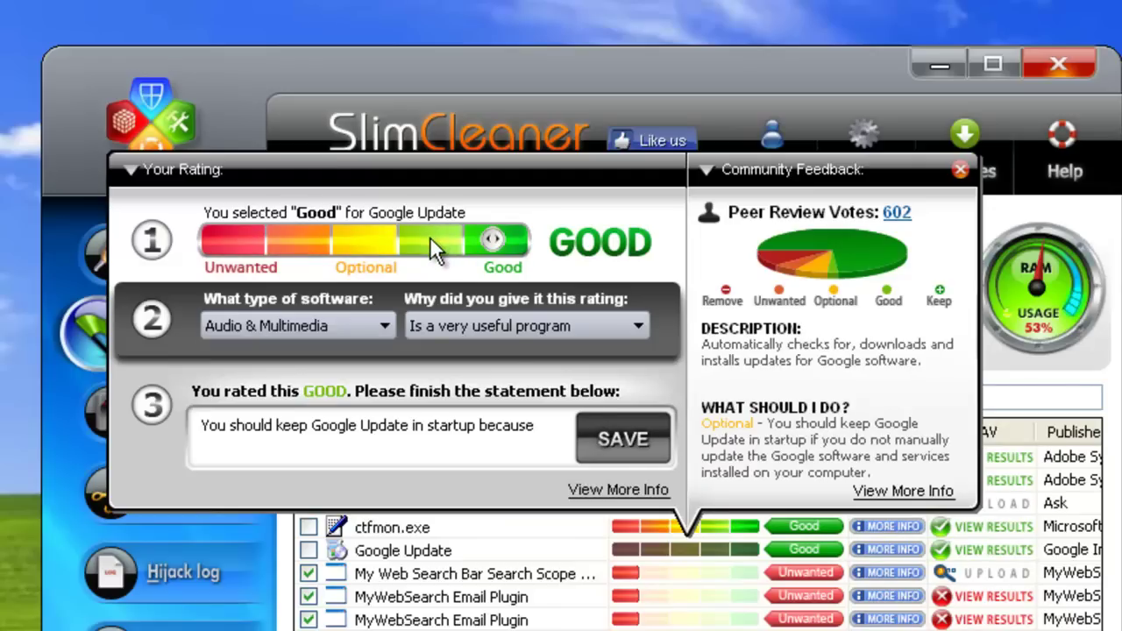
Rate Google Update Optional and add 'use it to auto-update Google services' to the statement
{"action": "left_click", "coordinate": [372, 236]}
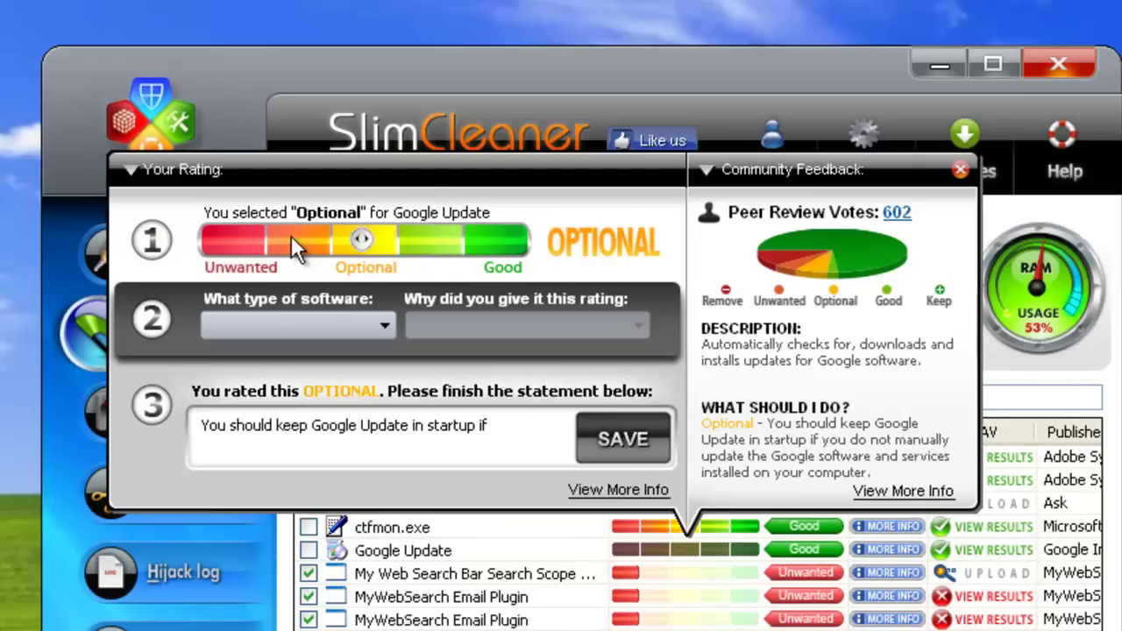
{"action": "left_click", "coordinate": [424, 242]}
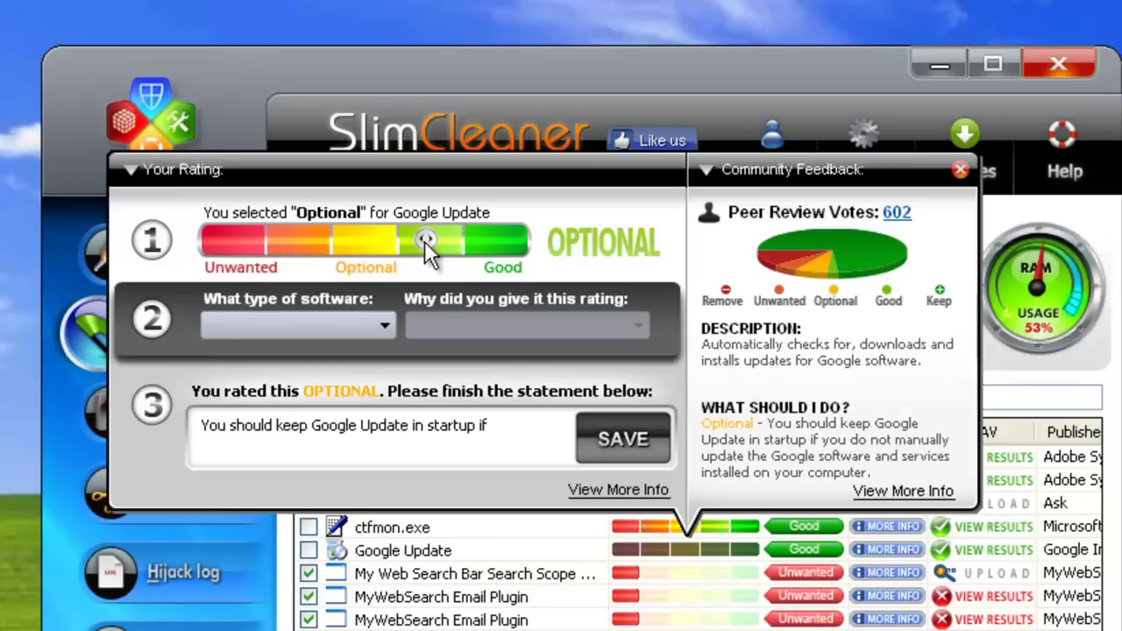
{"action": "left_click", "coordinate": [493, 424]}
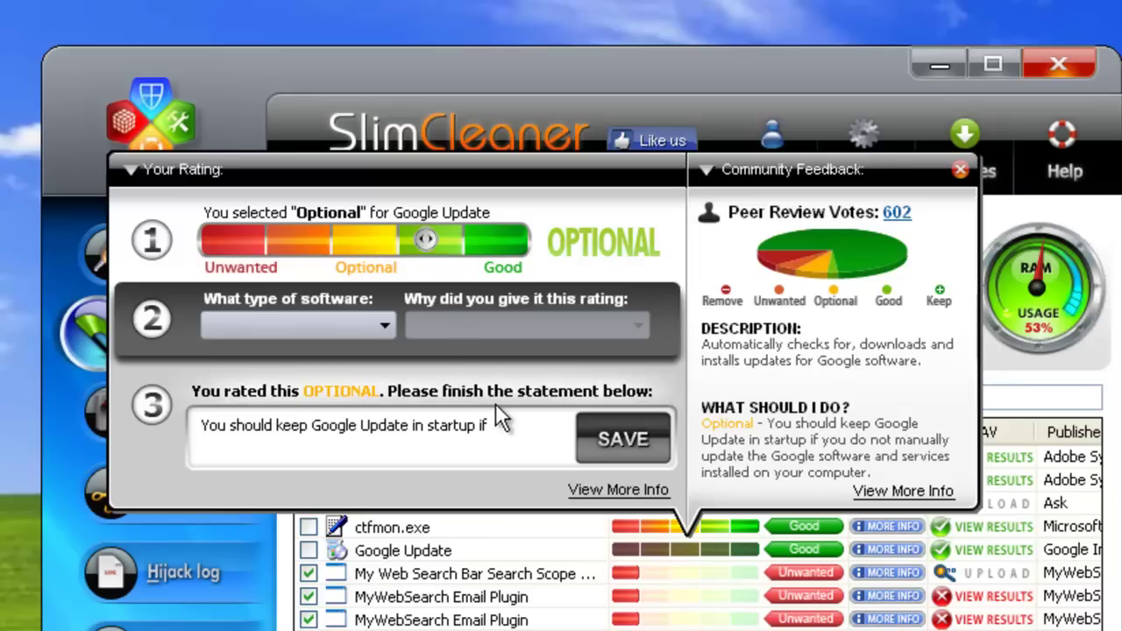
{"action": "type", "text": "use i"}
{"action": "type", "text": "t to auto"}
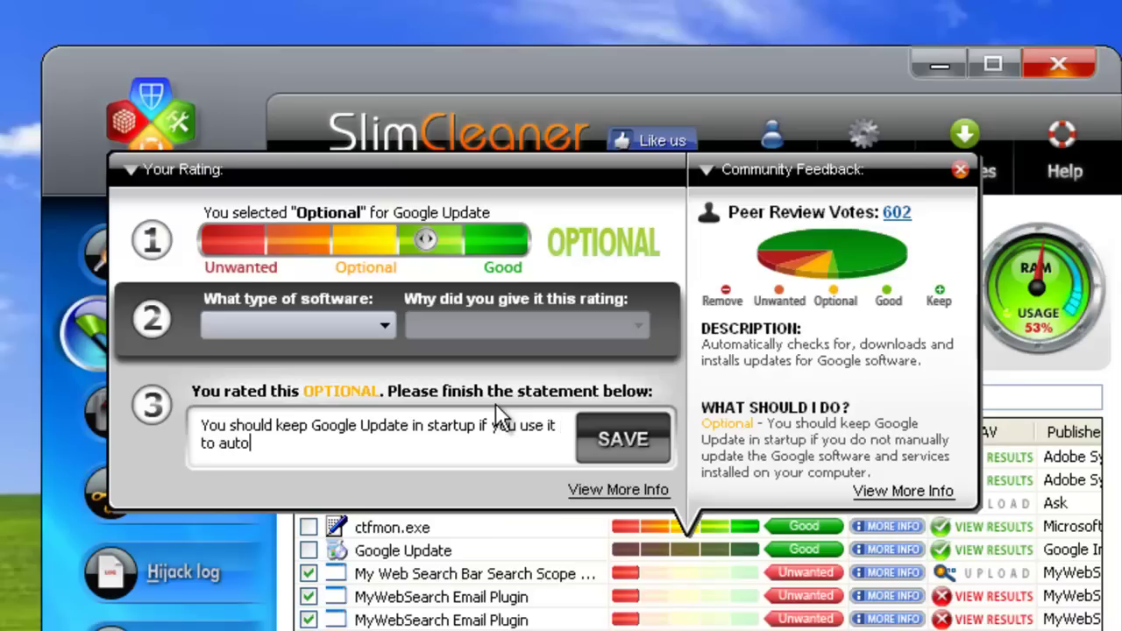
{"action": "type", "text": "-update Googl"}
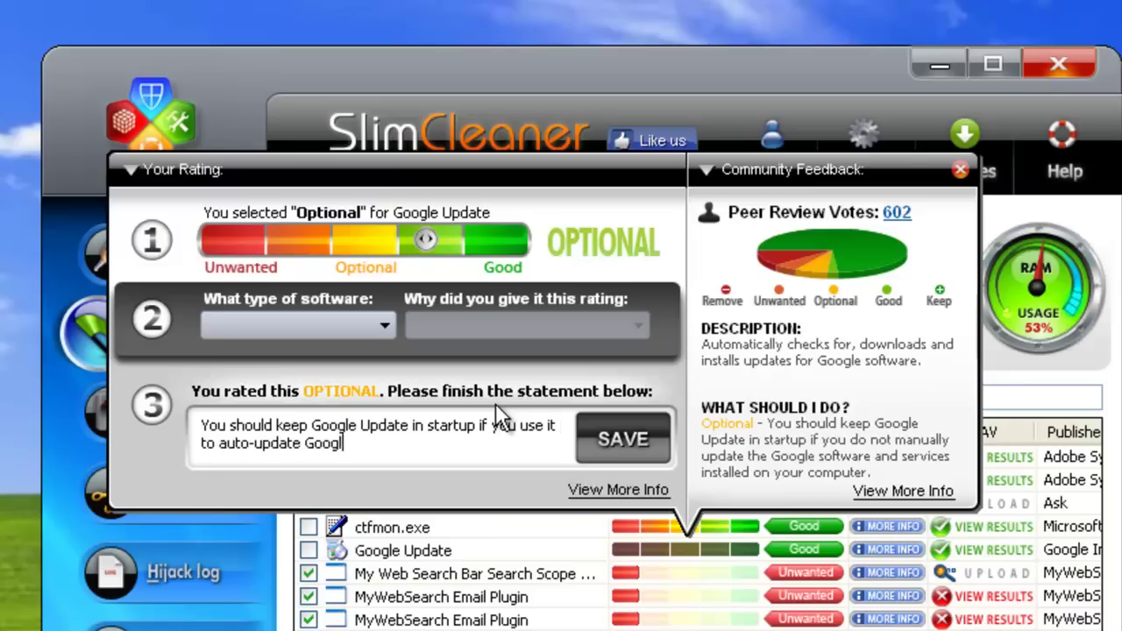
{"action": "type", "text": "e services"}
Classify it as System Utilities, useful but not necessary, ending the statement 'like Chrome and Google Earth'
{"action": "left_click", "coordinate": [389, 326]}
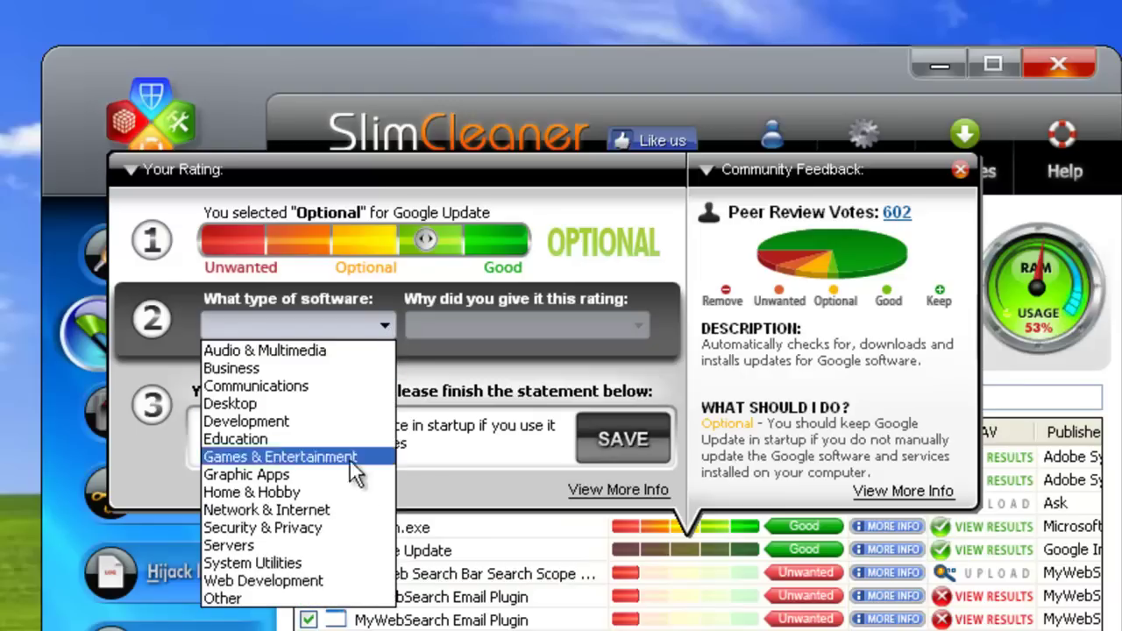
{"action": "left_click", "coordinate": [323, 561]}
{"action": "left_click", "coordinate": [530, 325]}
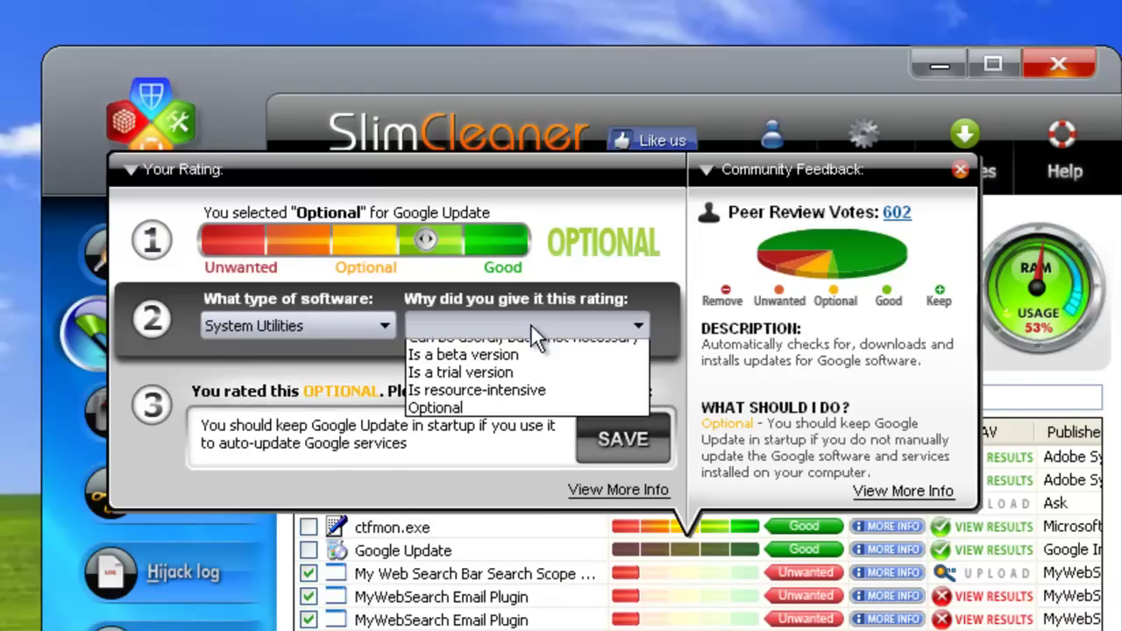
{"action": "left_click", "coordinate": [529, 345]}
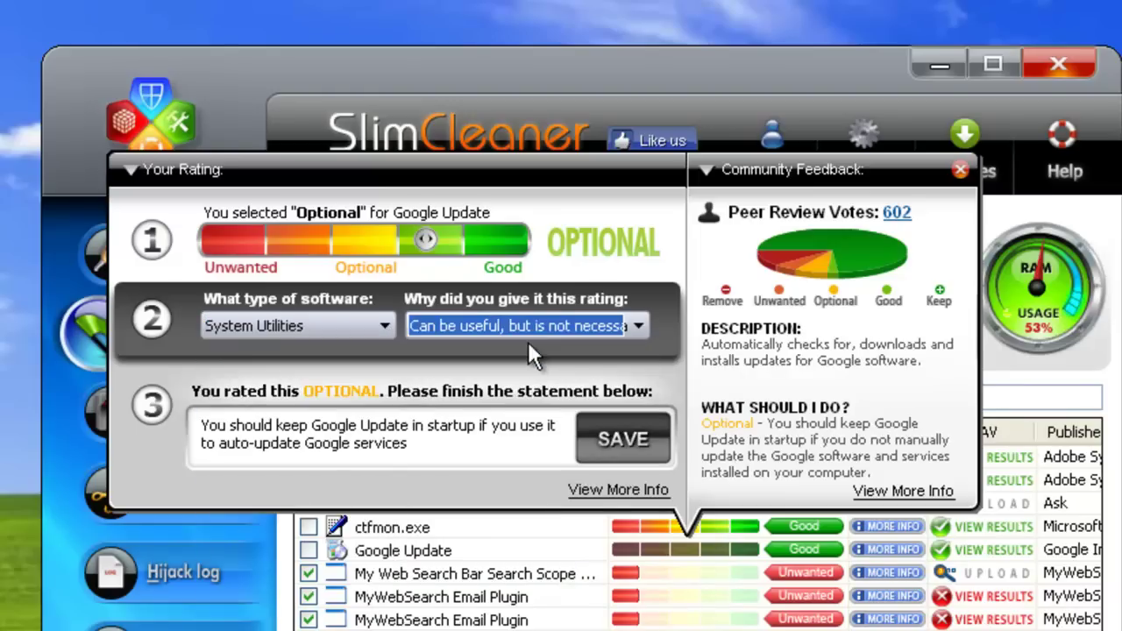
{"action": "left_click", "coordinate": [434, 422]}
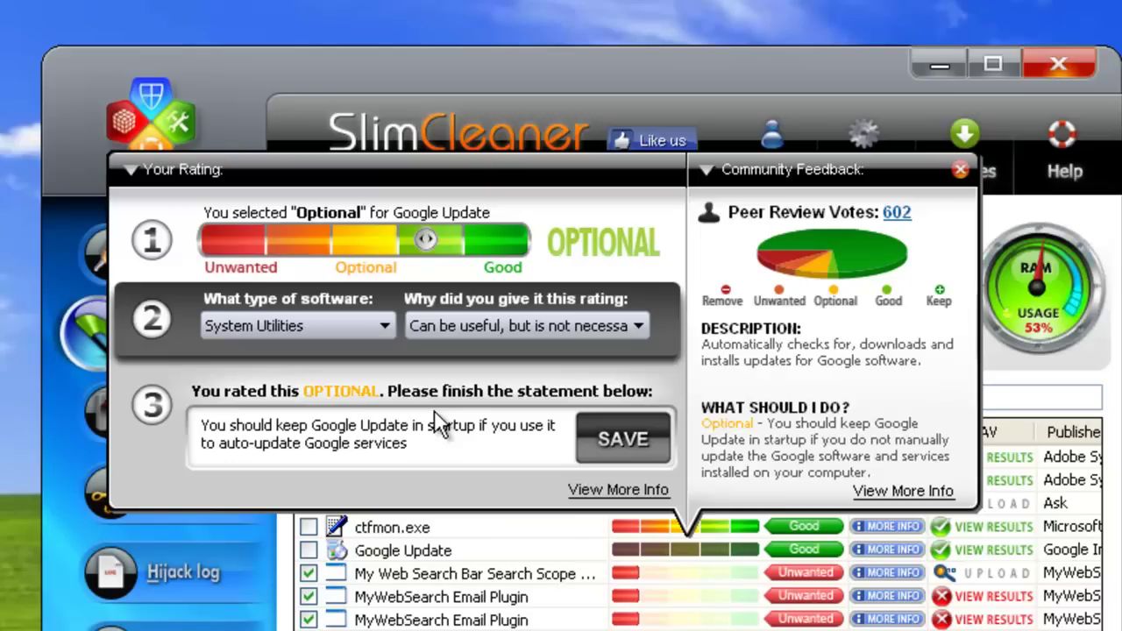
{"action": "type", "text": " like Chro"}
{"action": "type", "text": "me and Google "}
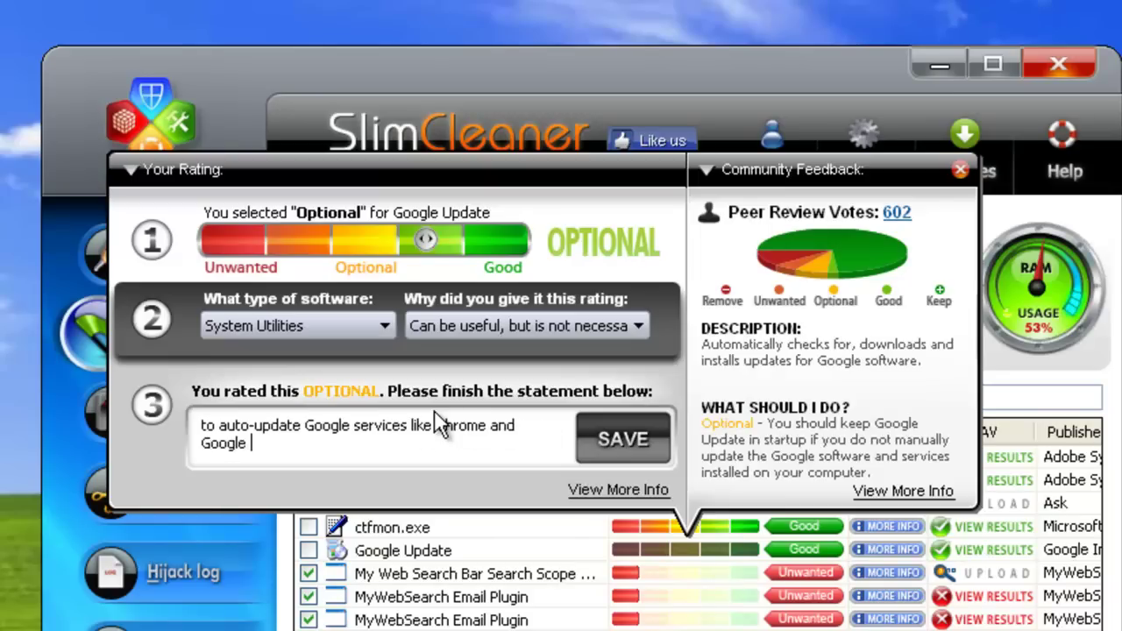
{"action": "type", "text": "Earth"}
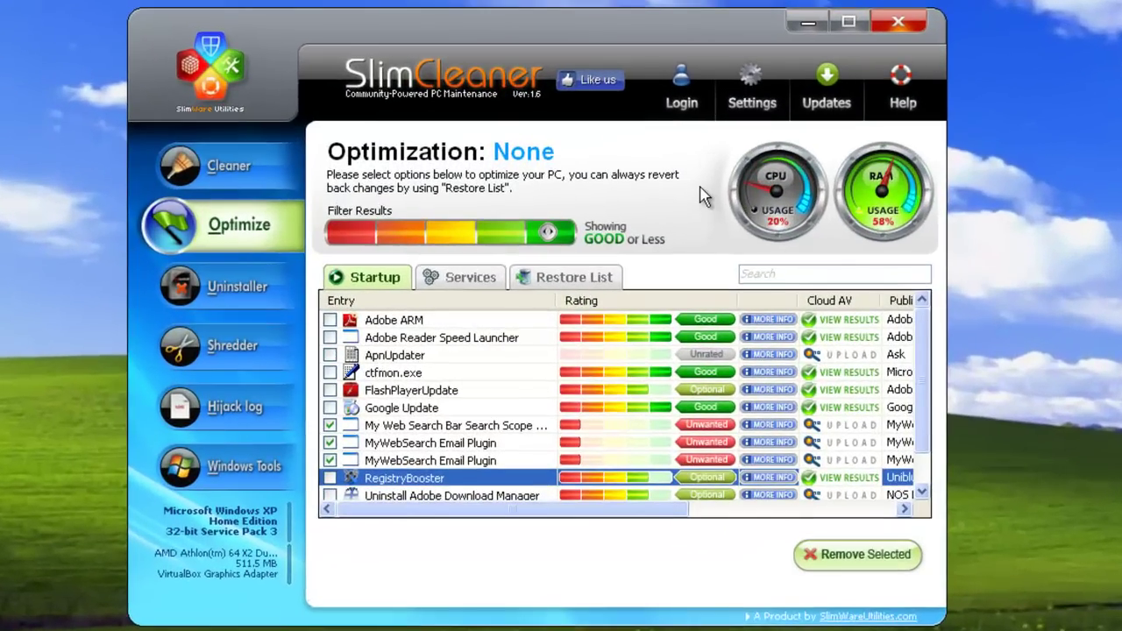
Bring up the cloud Login dialog with the cursor in the Username field
{"action": "left_click", "coordinate": [688, 105]}
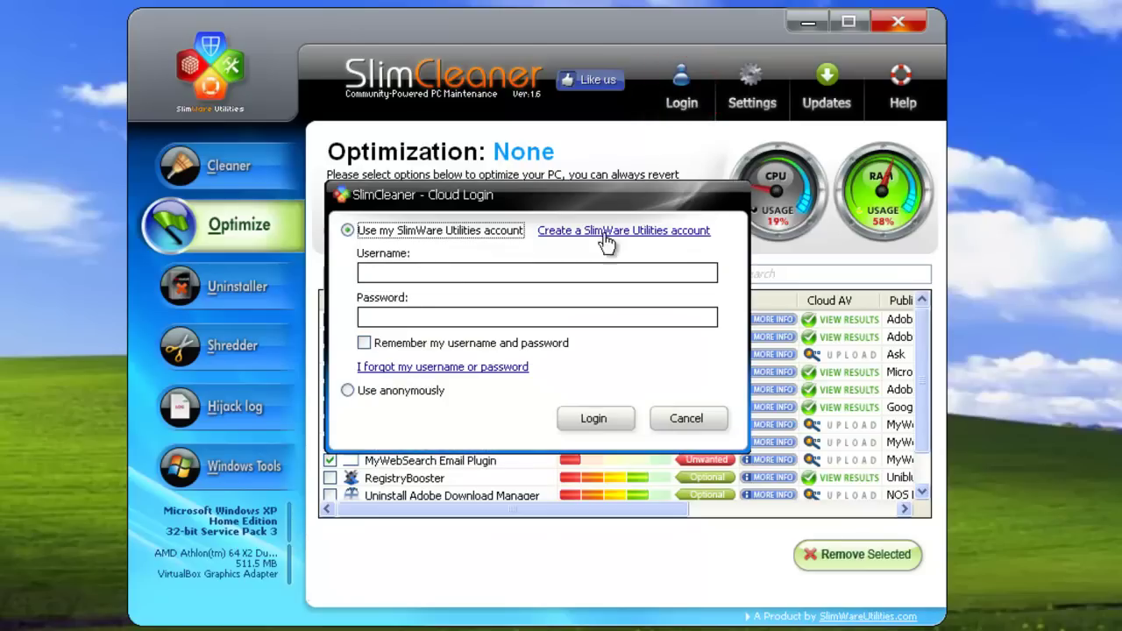
{"action": "left_click", "coordinate": [563, 268]}
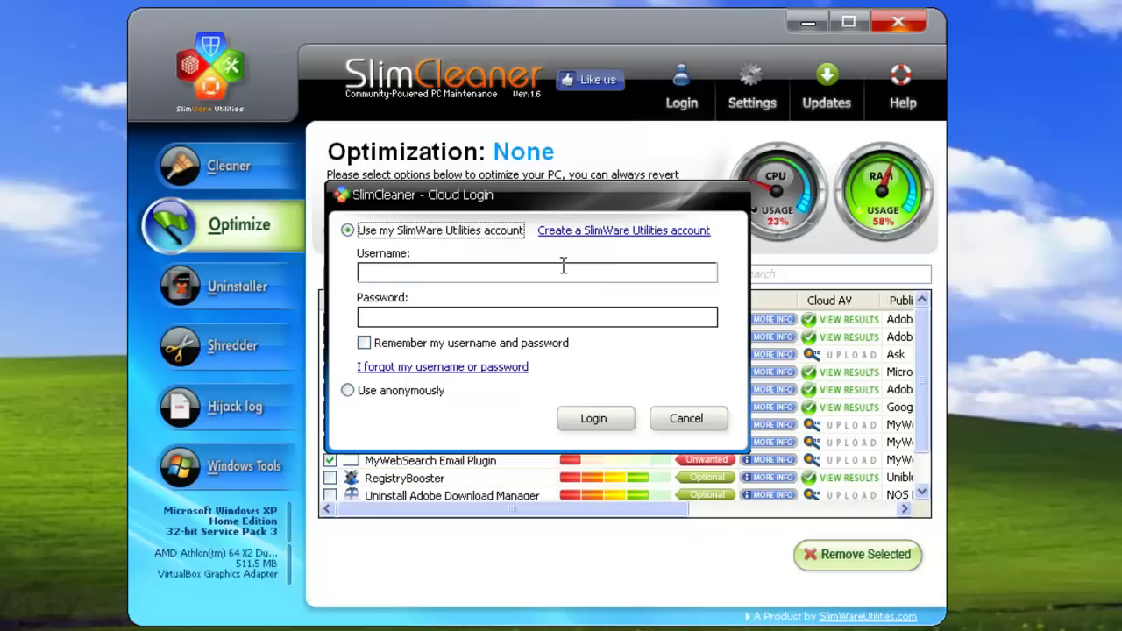